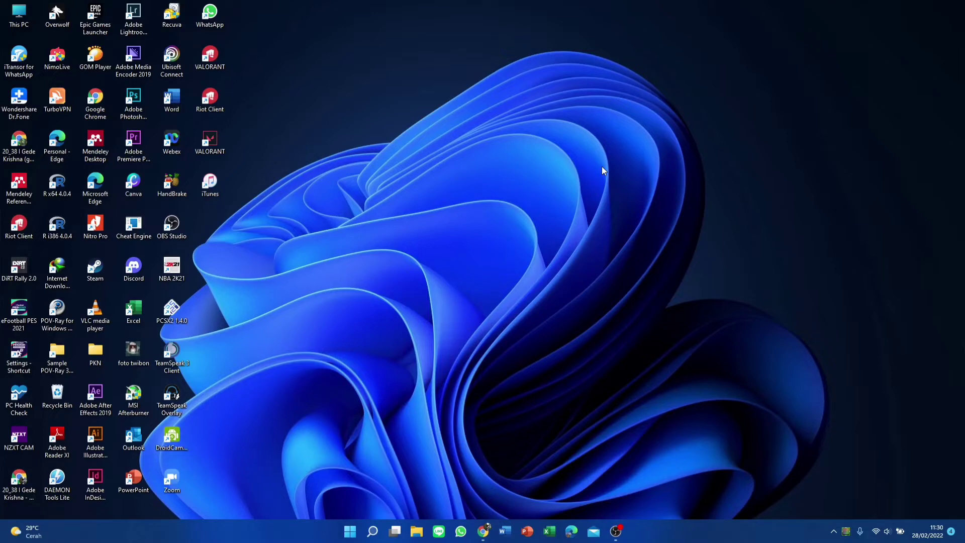
Launch Mendeley Reference Manager from its desktop icon
double_click(25, 198)
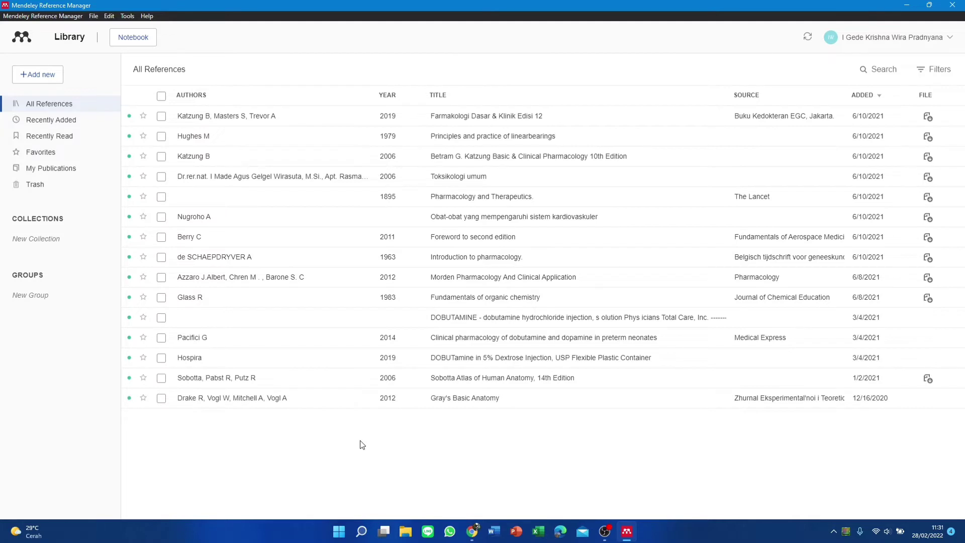
left_click(161, 95)
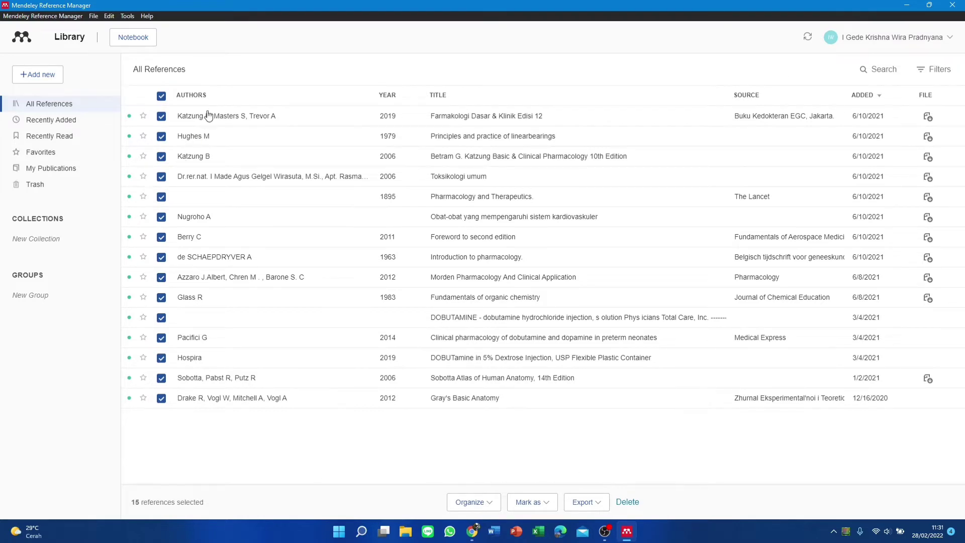
left_click(162, 96)
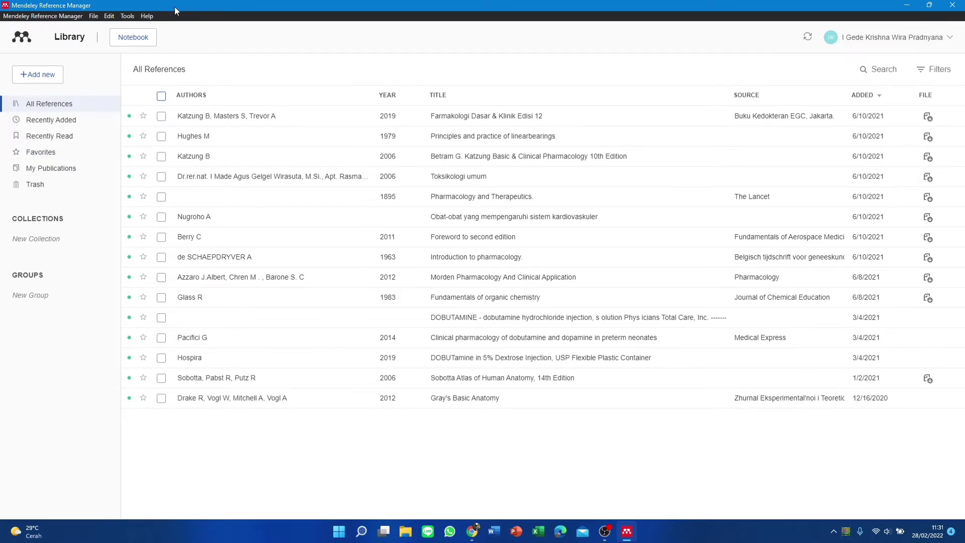
Choose Tools > Install Mendeley Cite for Microsoft Word to reach its AppSource page
left_click(124, 16)
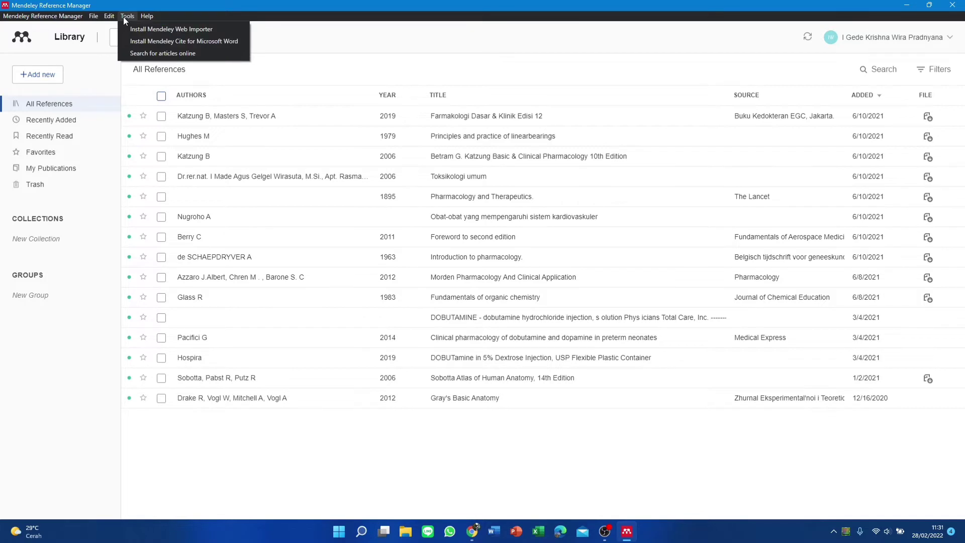
mouse_move(36, 16)
mouse_move(123, 19)
left_click(158, 40)
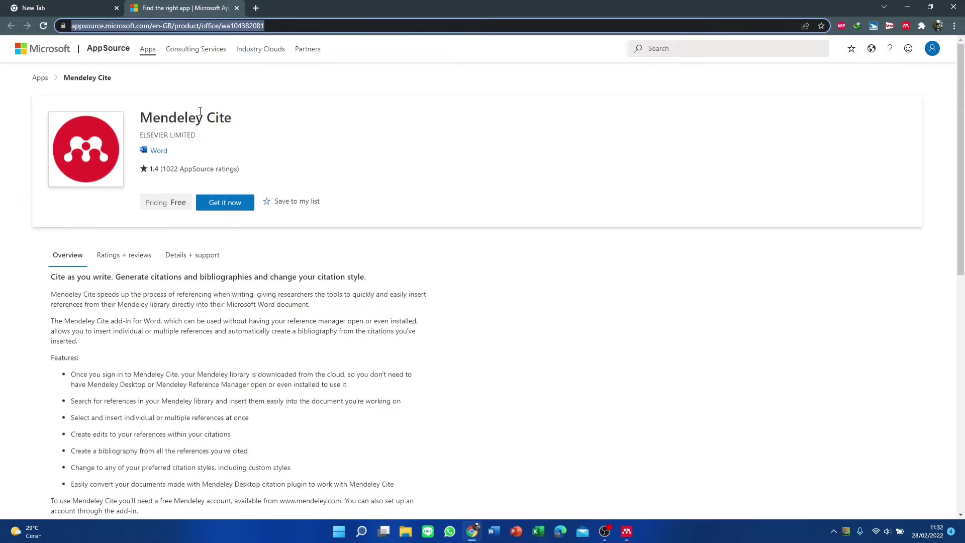
Get the free Mendeley Cite add-in, agree to the data-sharing terms and continue
left_click(230, 208)
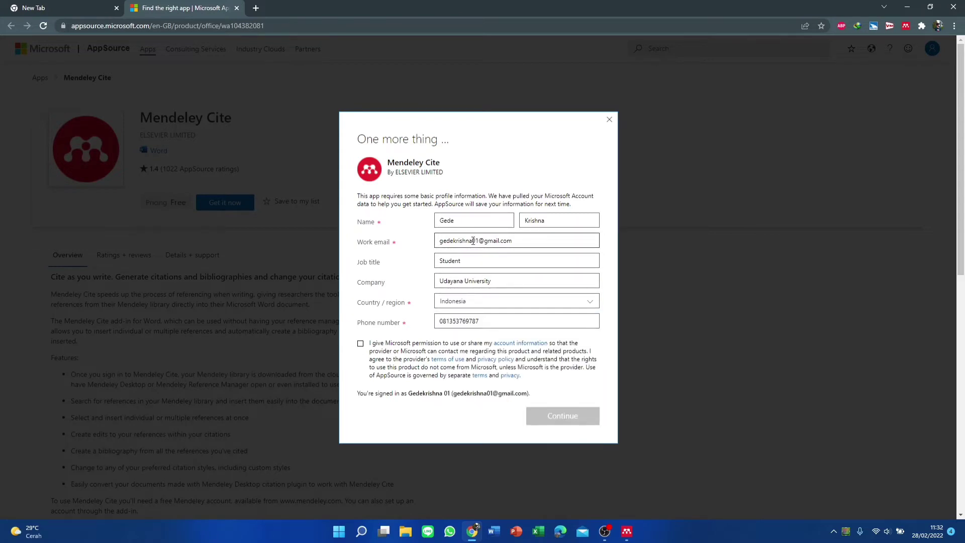
left_click(361, 347)
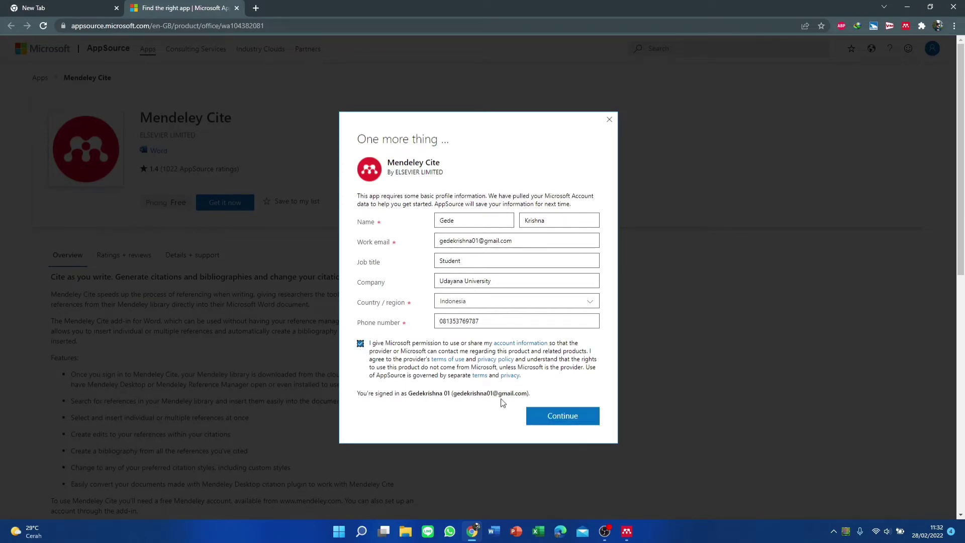
left_click(540, 417)
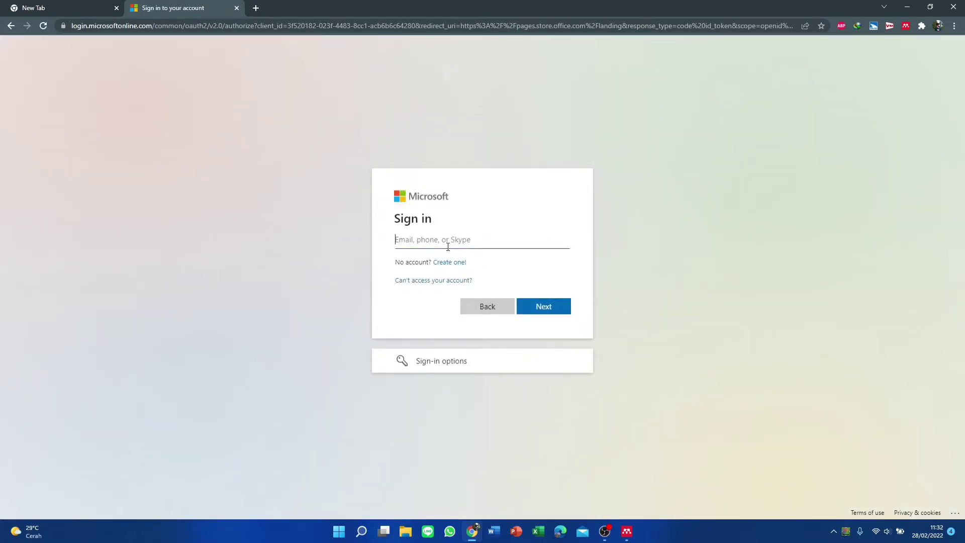
Sign in with the account e-mail and password, declining to stay signed in
left_click(530, 303)
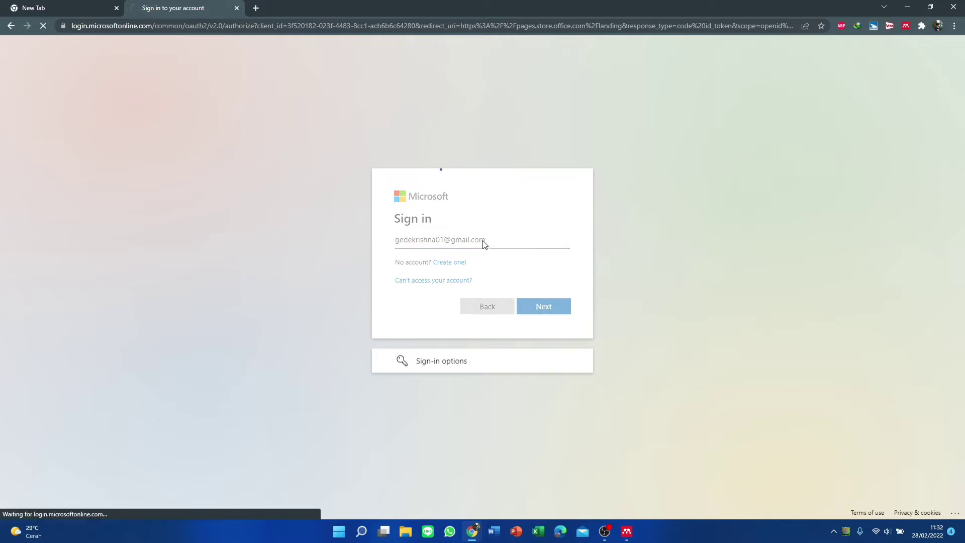
key("Caps_Lock")
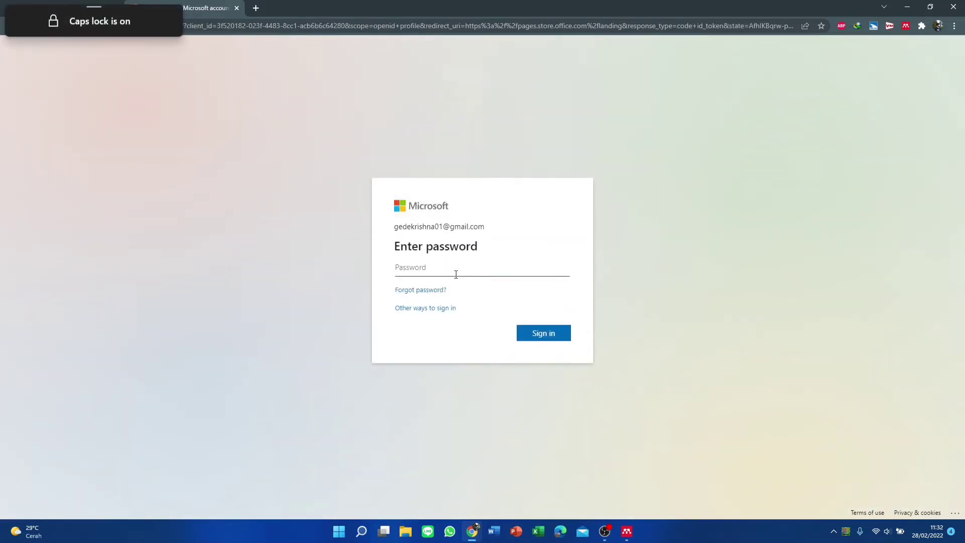
type("••••••••••")
key("Return")
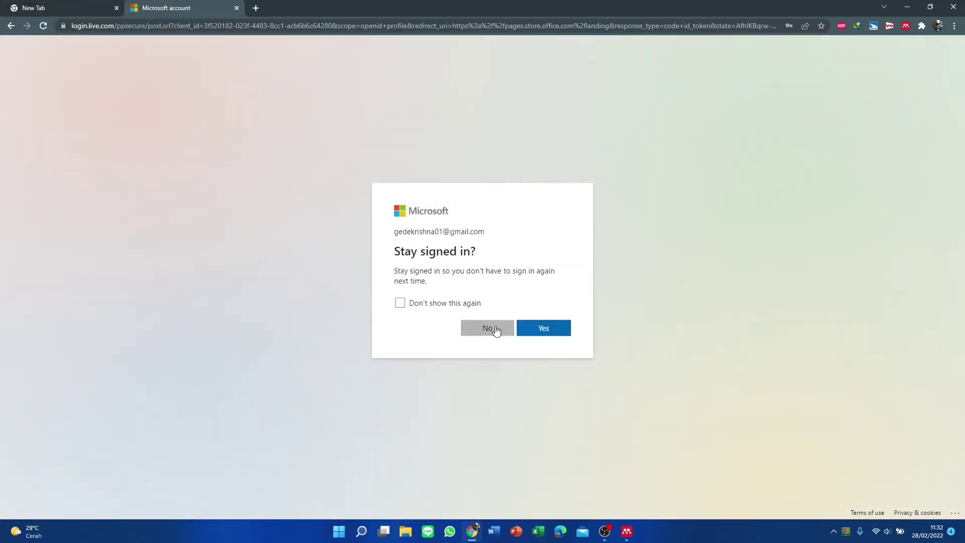
left_click(487, 328)
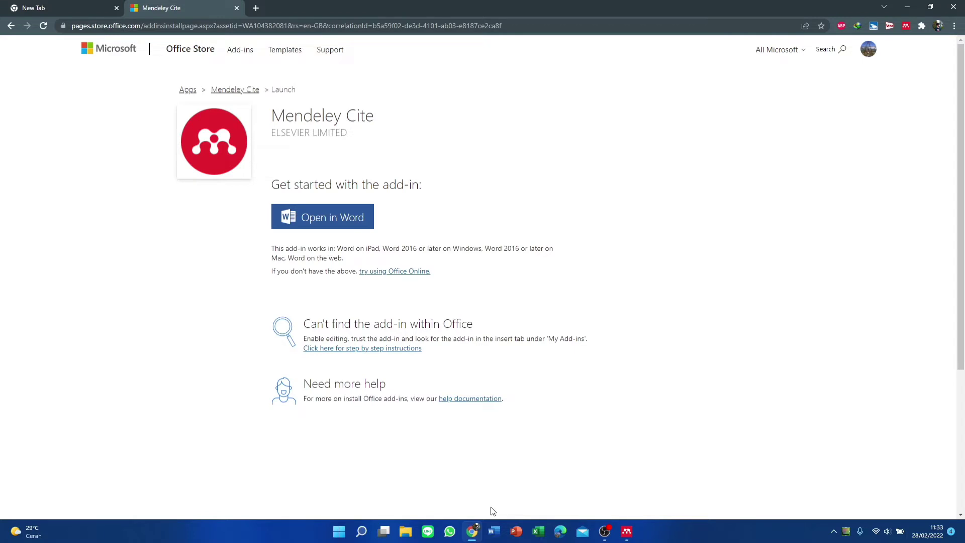
Open the Mendeley Cite add-in in Word, letting the browser launch Word
left_click(352, 218)
left_click(536, 112)
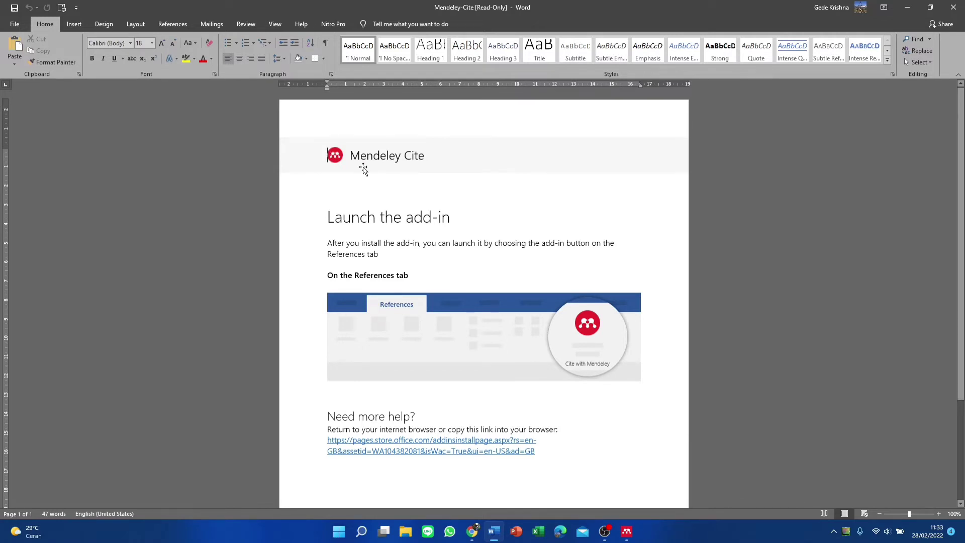
Delete all the welcome content and set the empty page to Times New Roman, size 12
key("ctrl+a")
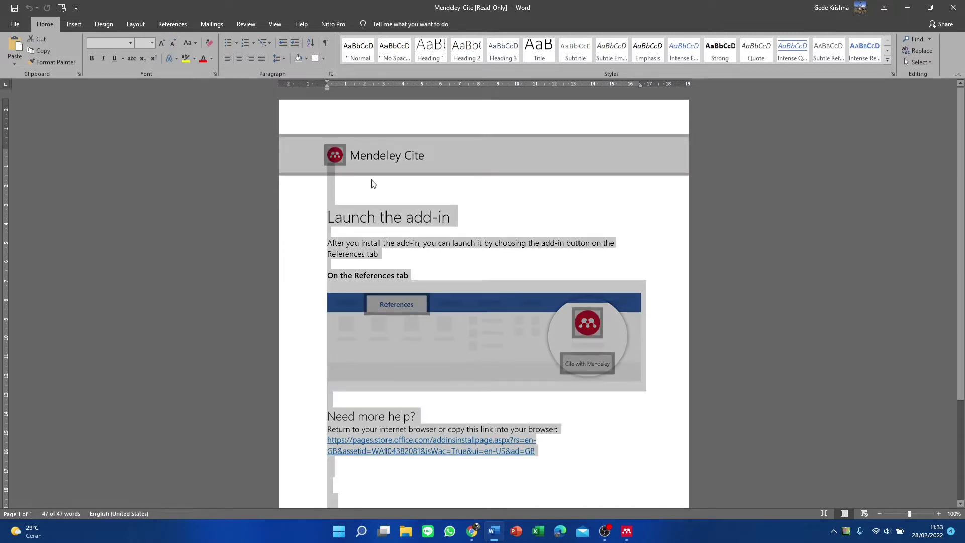
key("Delete")
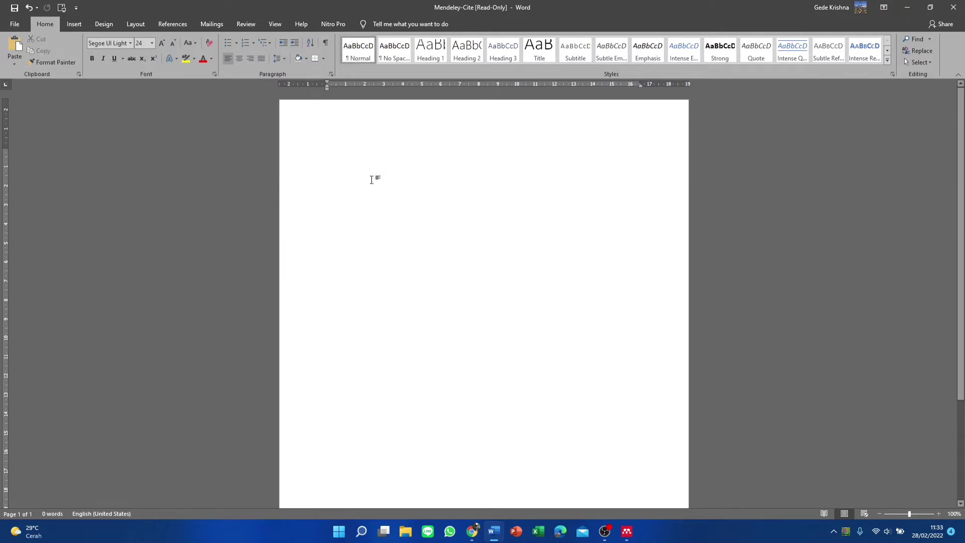
left_click(130, 43)
left_click(146, 140)
left_click(143, 43)
type("12")
key("Return")
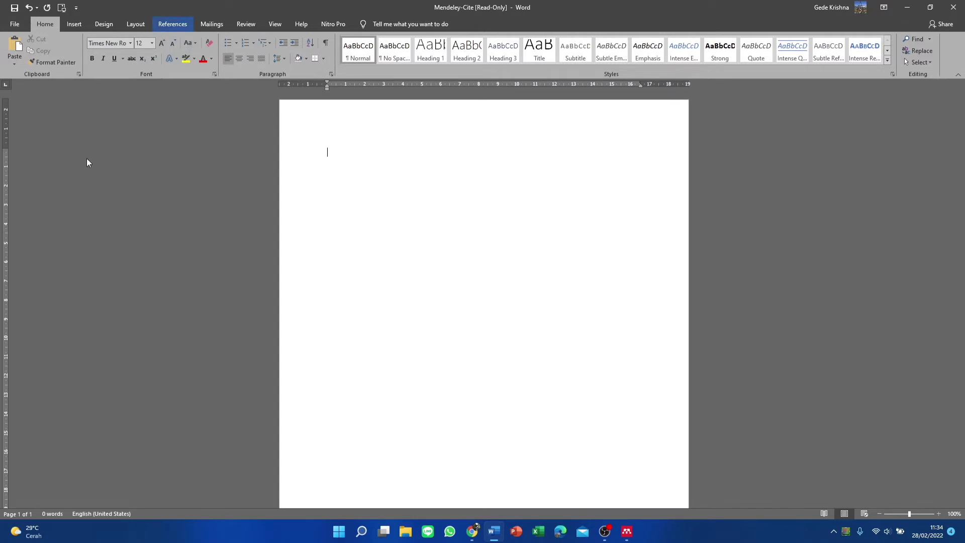
Open the Mendeley Cite pane from the References ribbon
left_click(176, 20)
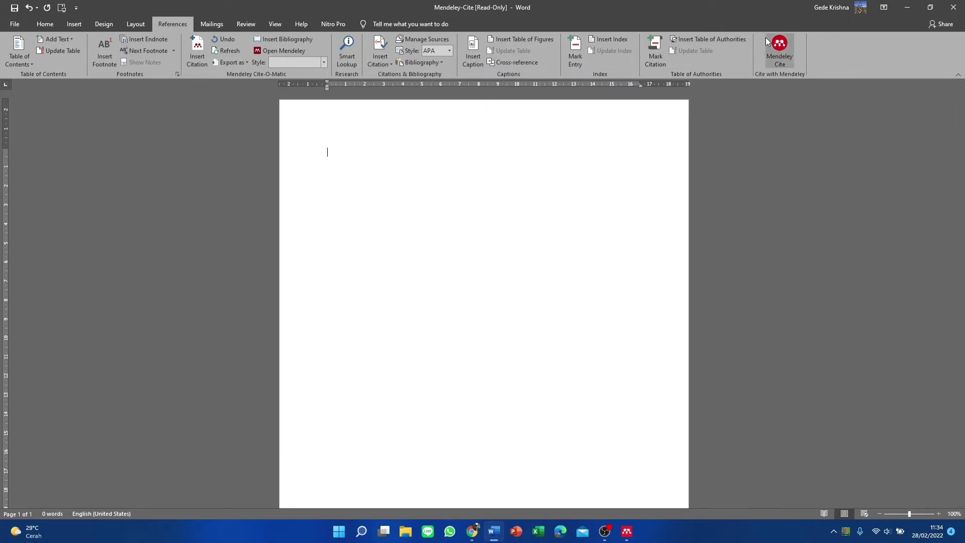
left_click(773, 63)
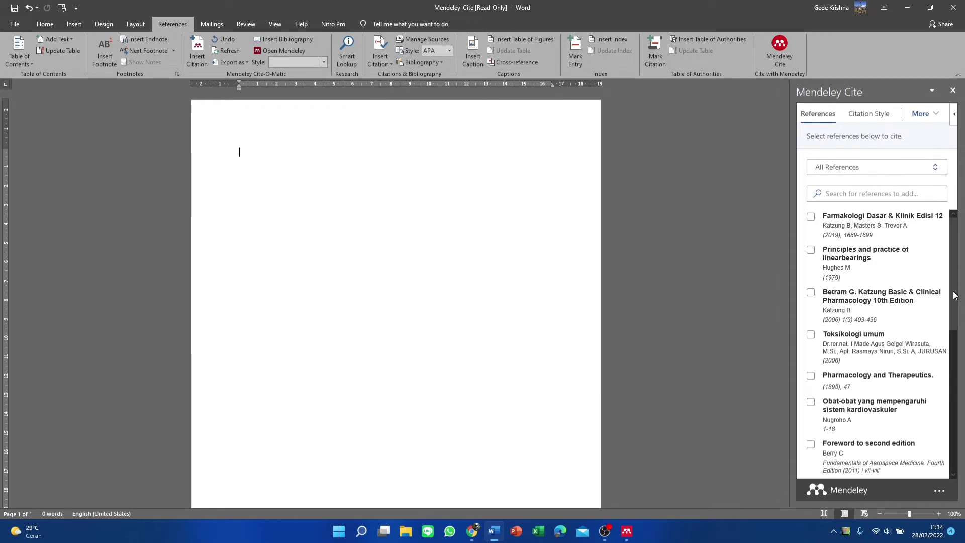
Tick the Katzung 2019 'Farmakologi Dasar & Klinik Edisi 12' reference and show the citation styles
left_click(812, 218)
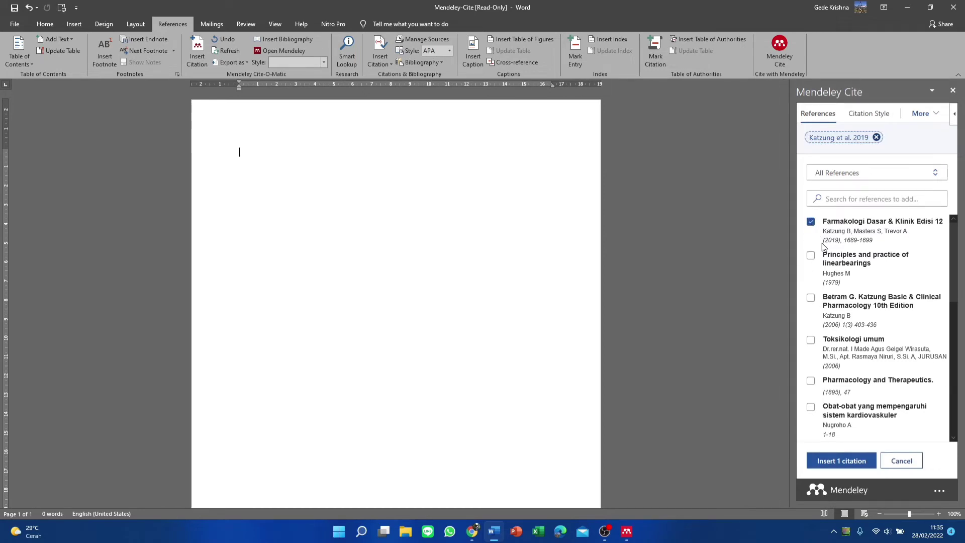
left_click(858, 120)
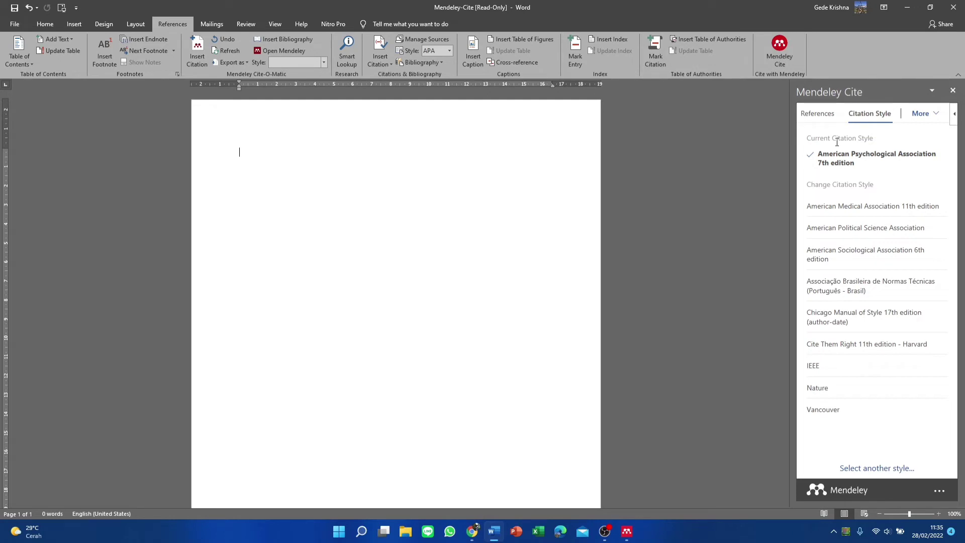
Apply the Cite Them Right 11th edition - Harvard citation style
left_click(877, 346)
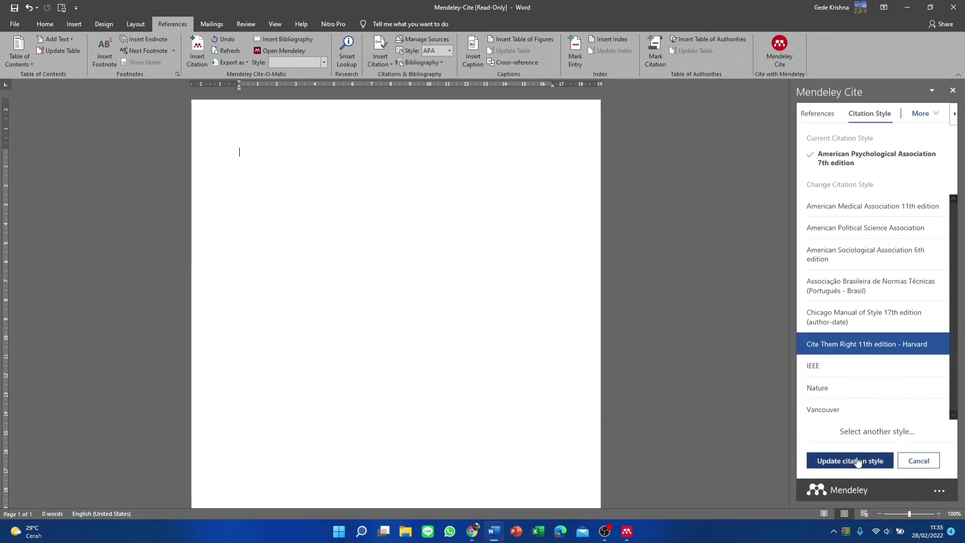
left_click(828, 465)
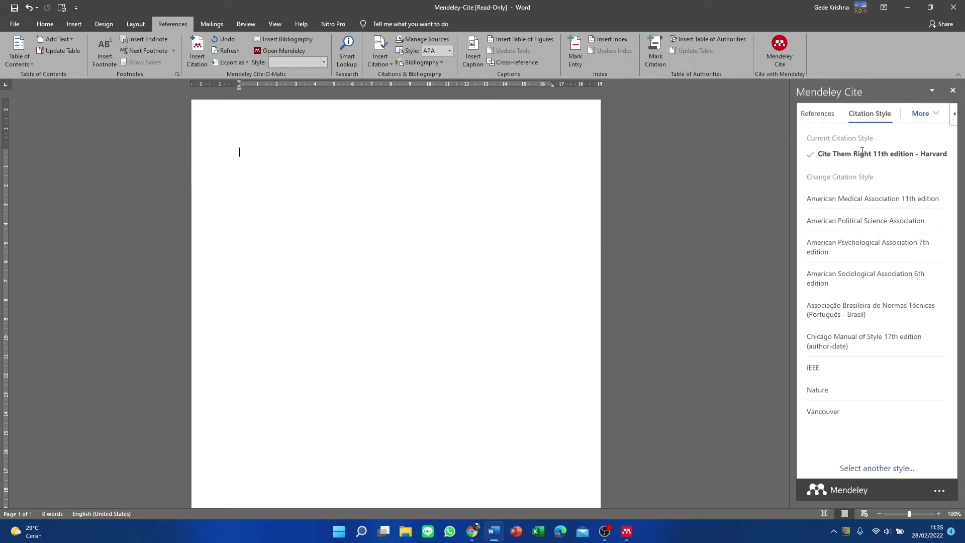
left_click(816, 114)
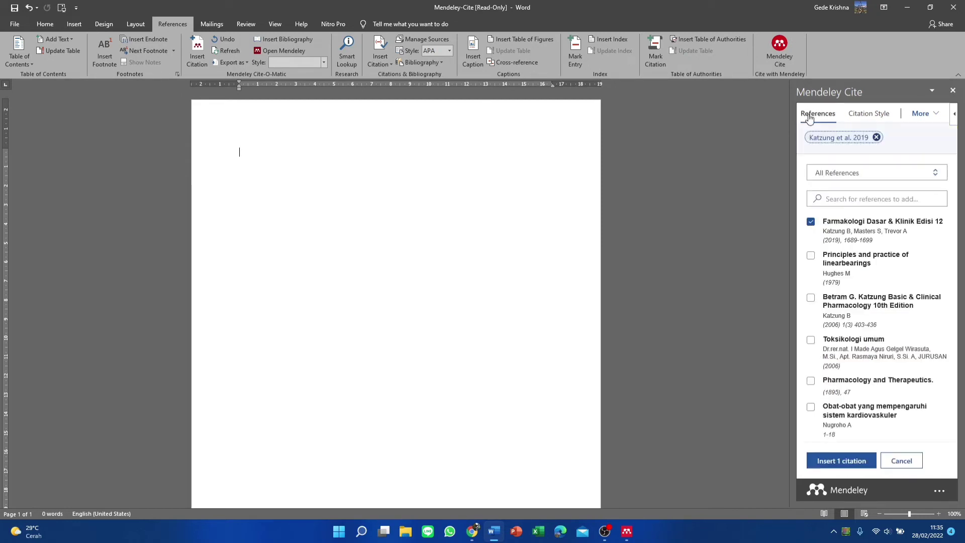
Insert the Katzung 2019 citation, replacing 'Masters and Trevor' with 'et al.' to read (Katzung et al., 2019)
left_click(841, 461)
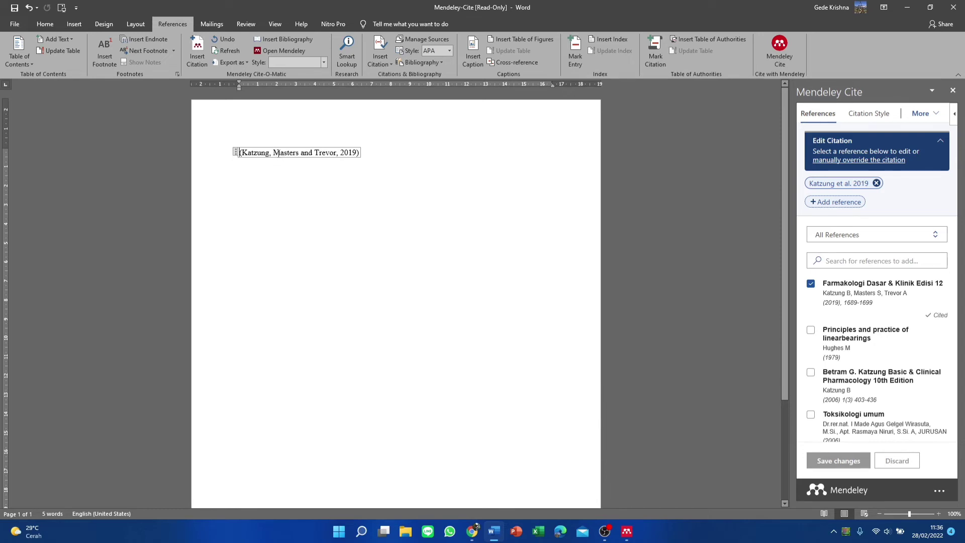
left_click_drag(275, 150, 339, 149)
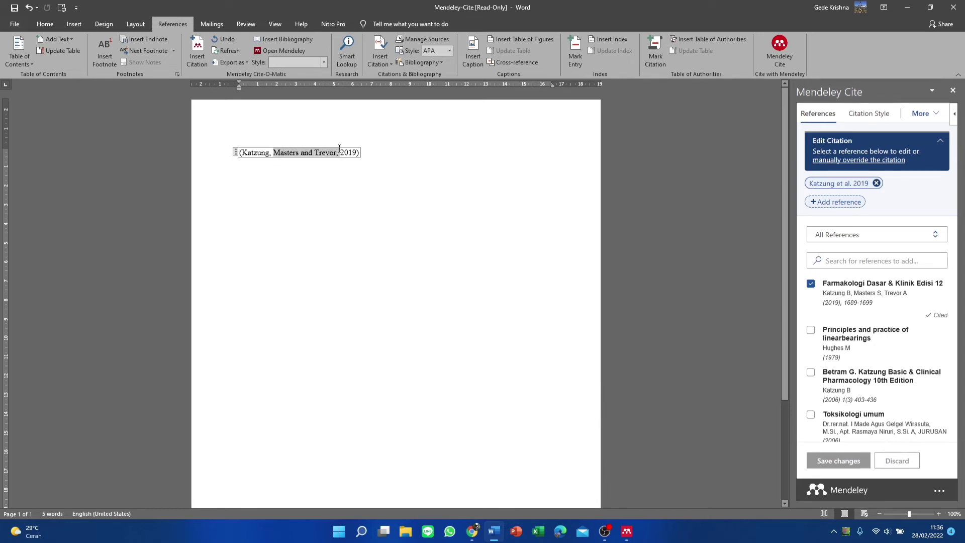
key("BackSpace")
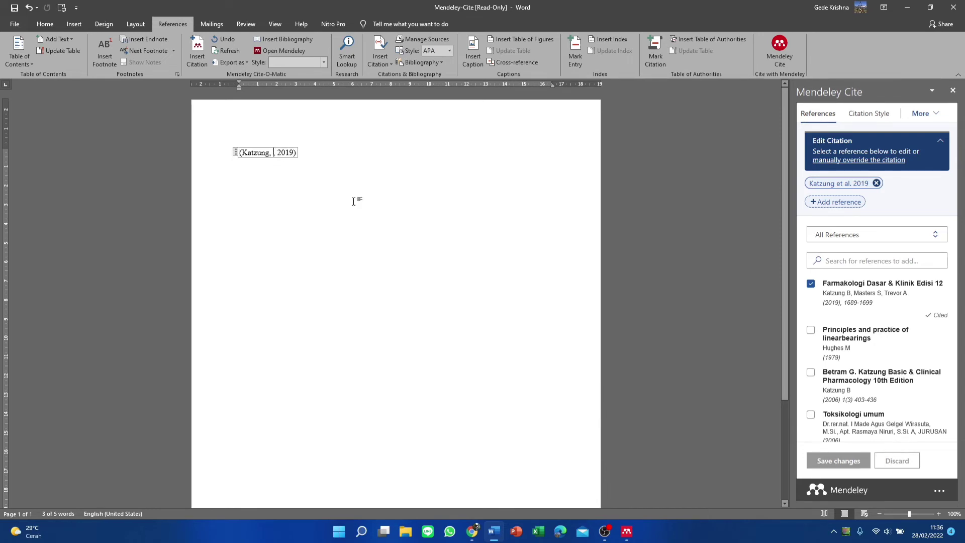
type("et al.")
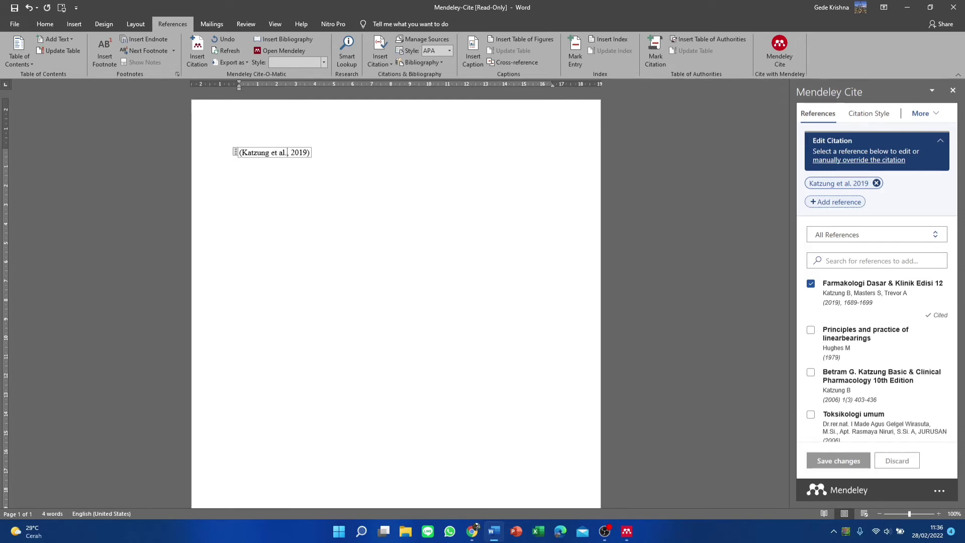
left_click(322, 153)
Add two blank lines under the citation and insert a Mendeley bibliography listing Katzung 2019
key("Return")
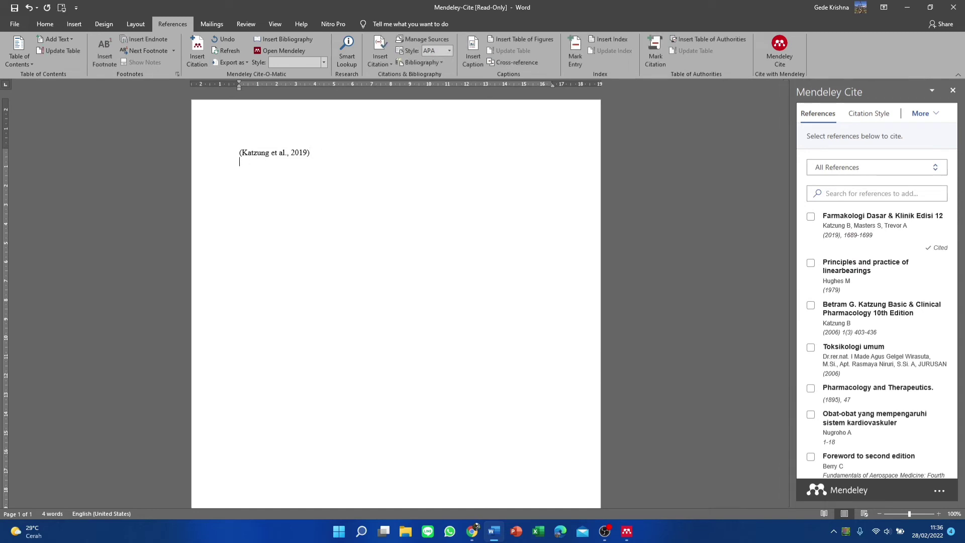
key("Return")
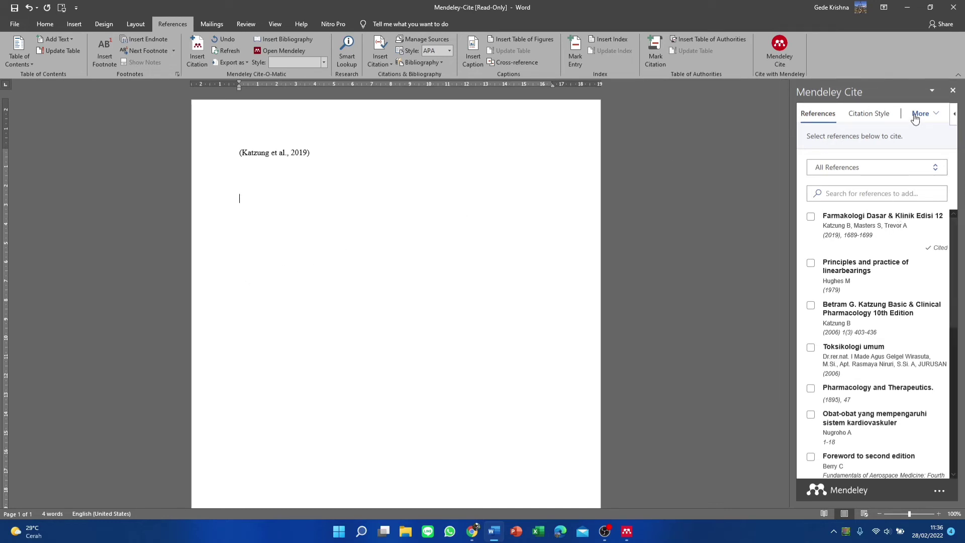
left_click(920, 113)
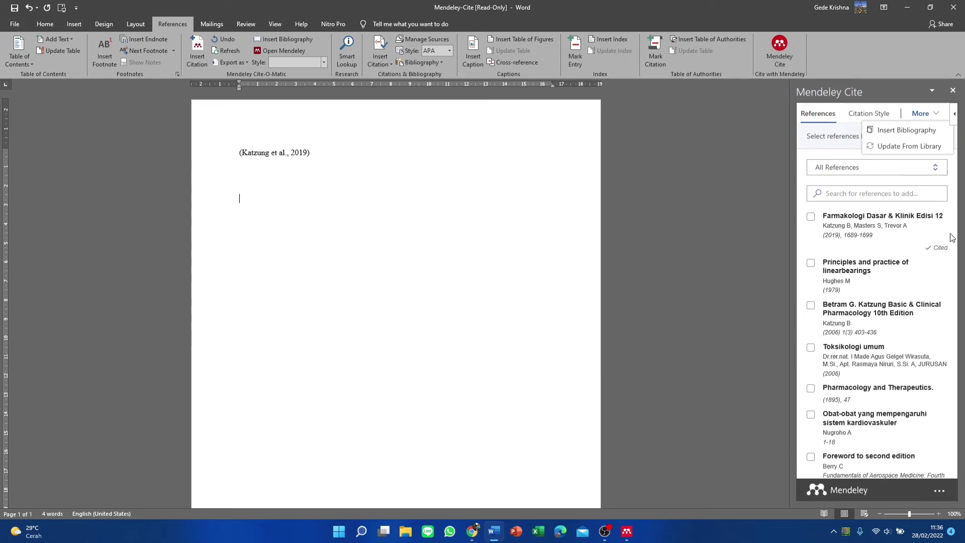
left_click(897, 131)
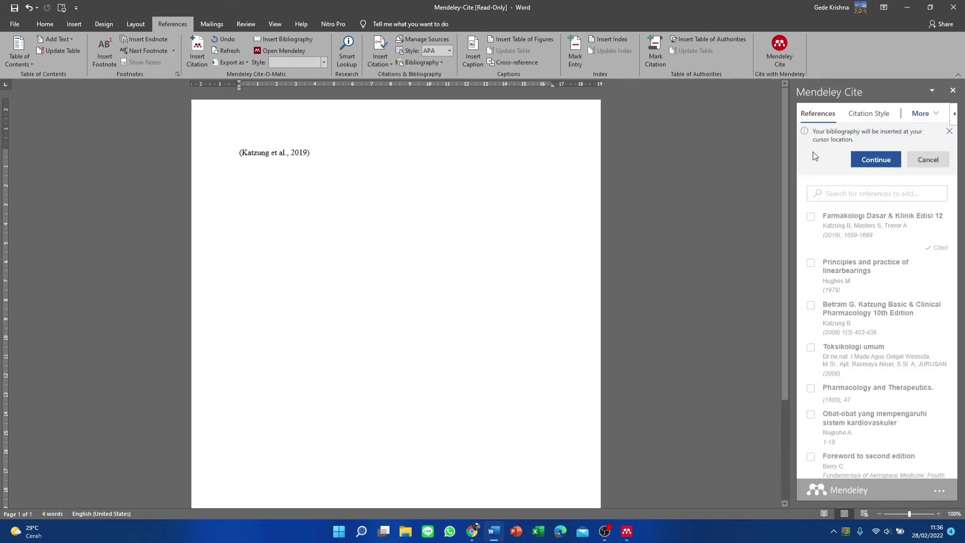
left_click(881, 157)
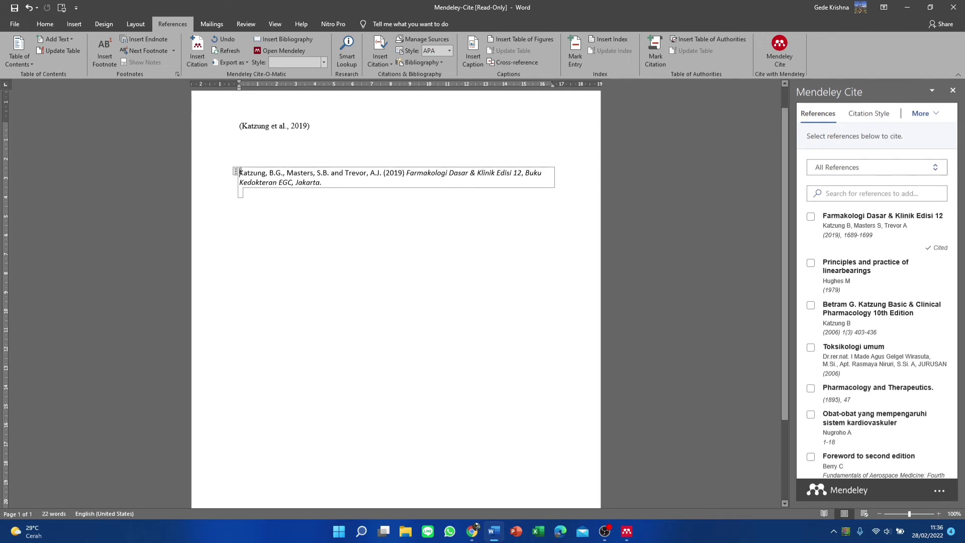
Give the Katzung bibliography entry a hanging indent and set it in Times New Roman
left_click(46, 26)
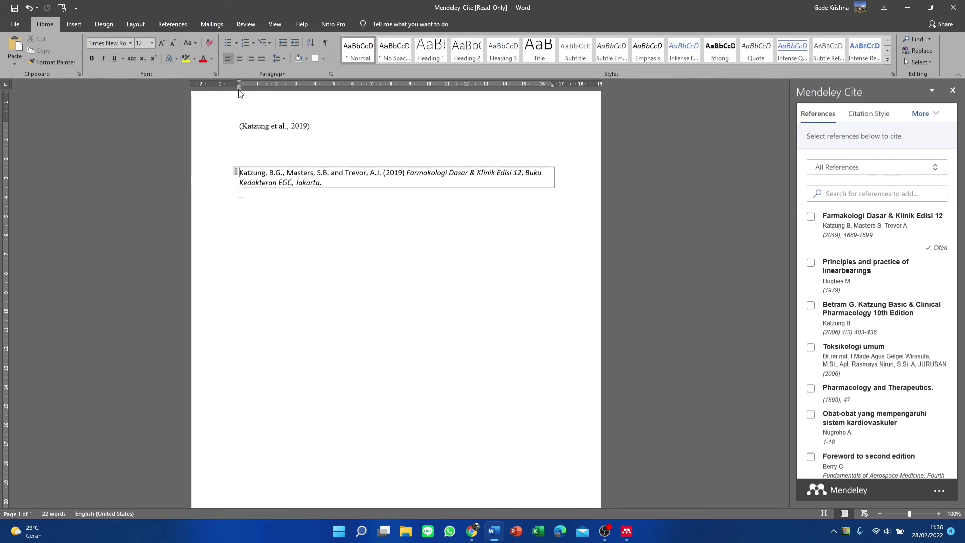
mouse_move(238, 89)
left_mouse_down()
mouse_move(257, 97)
mouse_move(239, 91)
left_mouse_up()
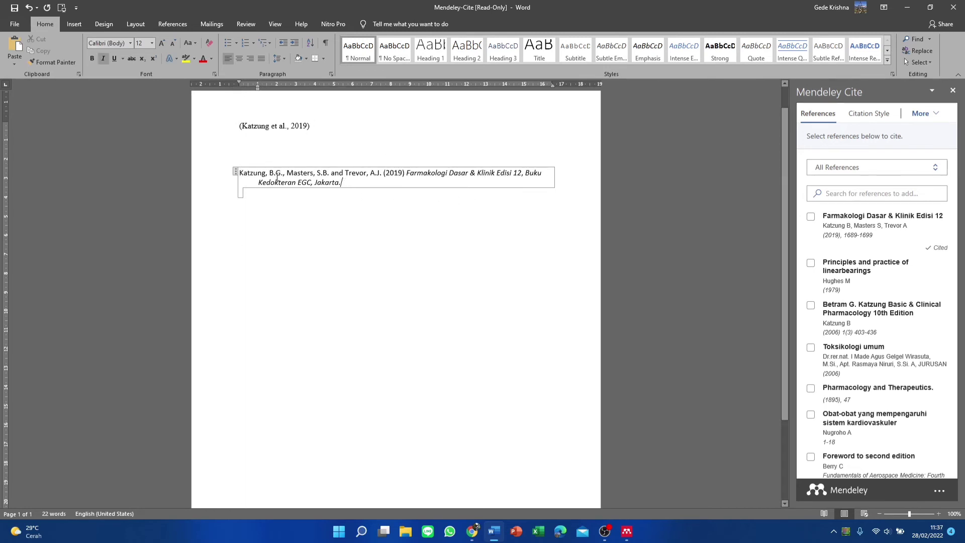
triple_click(344, 183)
left_click(133, 43)
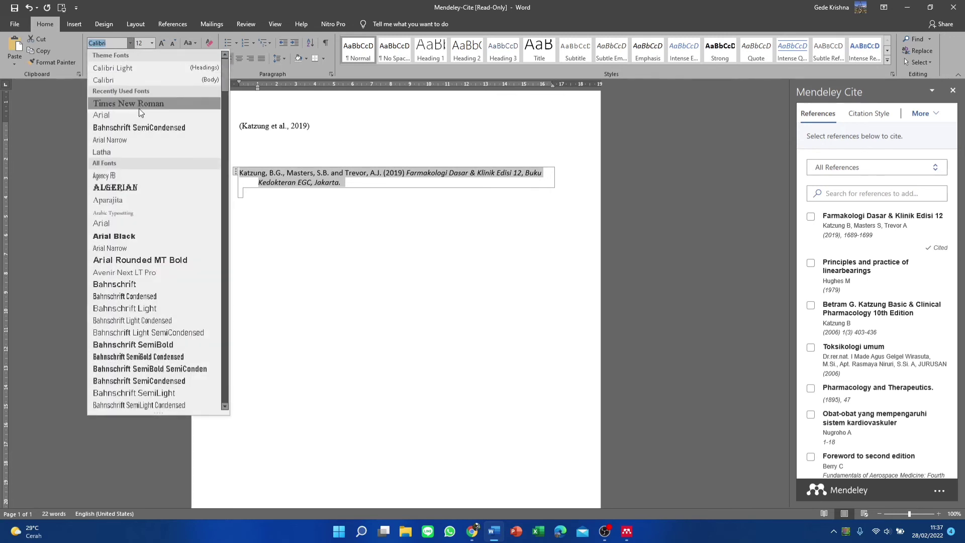
left_click(138, 102)
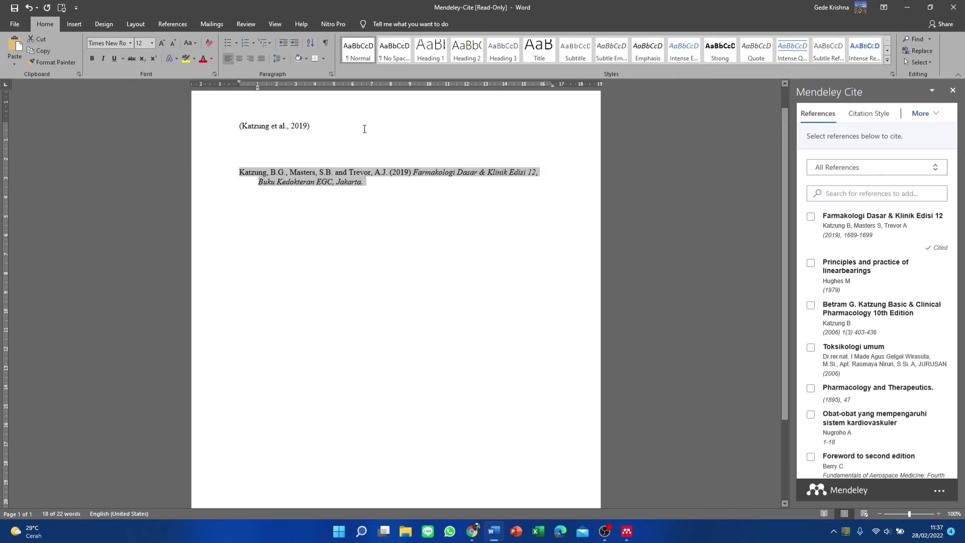
left_click(262, 59)
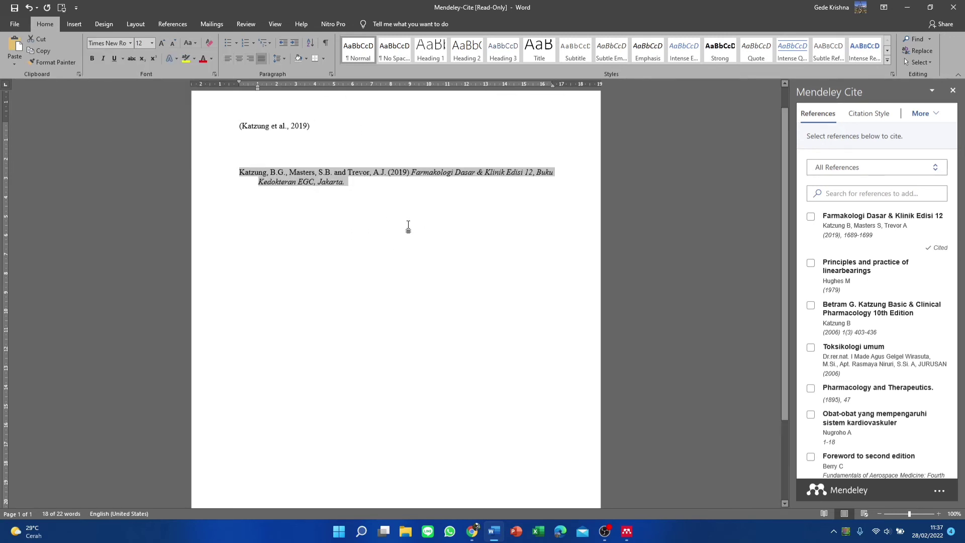
Insert a blank line directly below the Katzung in-text citation
left_click(390, 196)
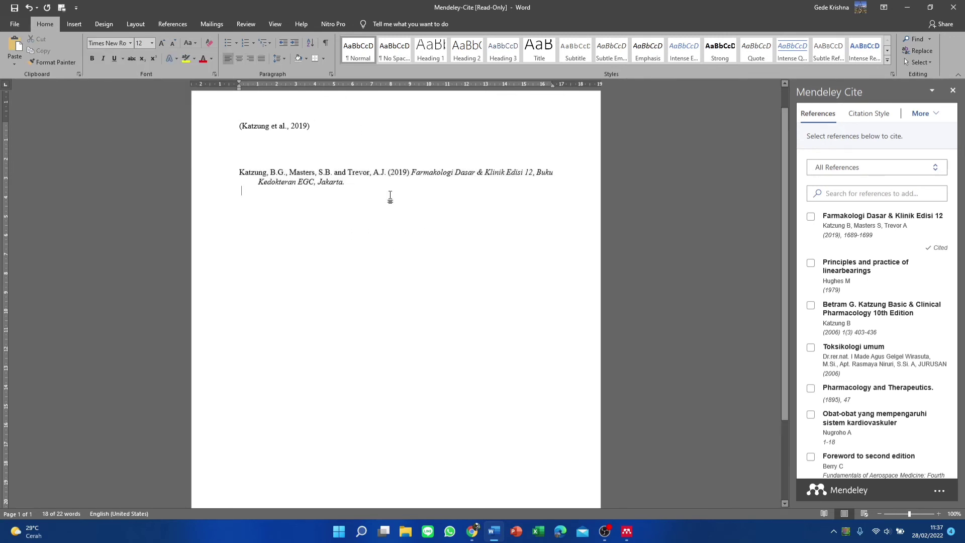
left_click(294, 142)
key("Return")
key("Return")
key("Up")
key("Up")
key("Up")
key("Up")
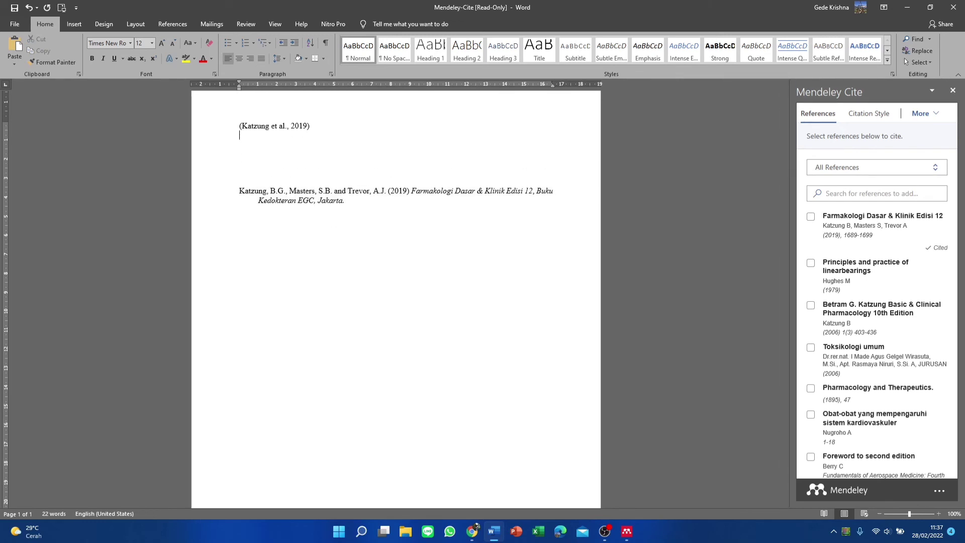
key("Down")
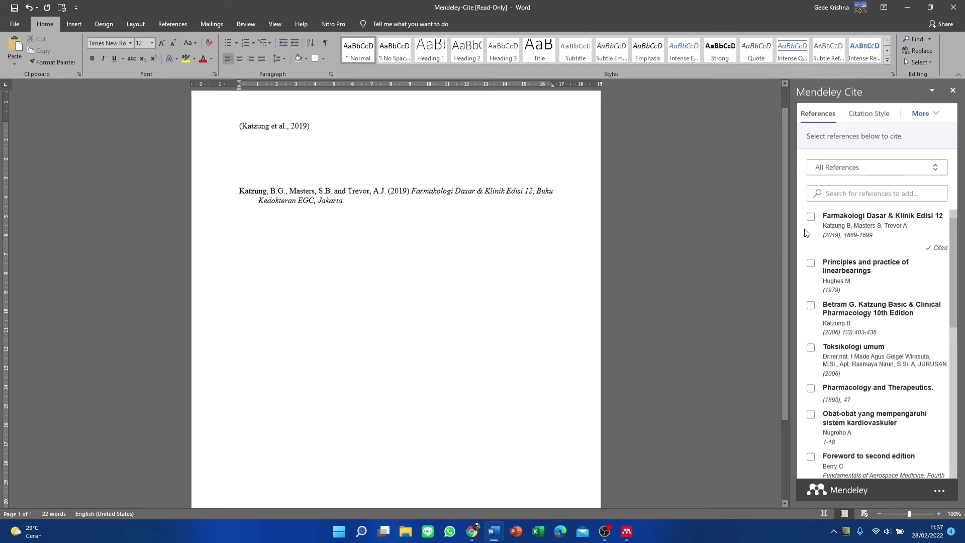
Insert the Pacifici 2014 'Clinical pharmacology' reference from Mendeley Cite as a citation
left_click_drag(784, 224, 785, 186)
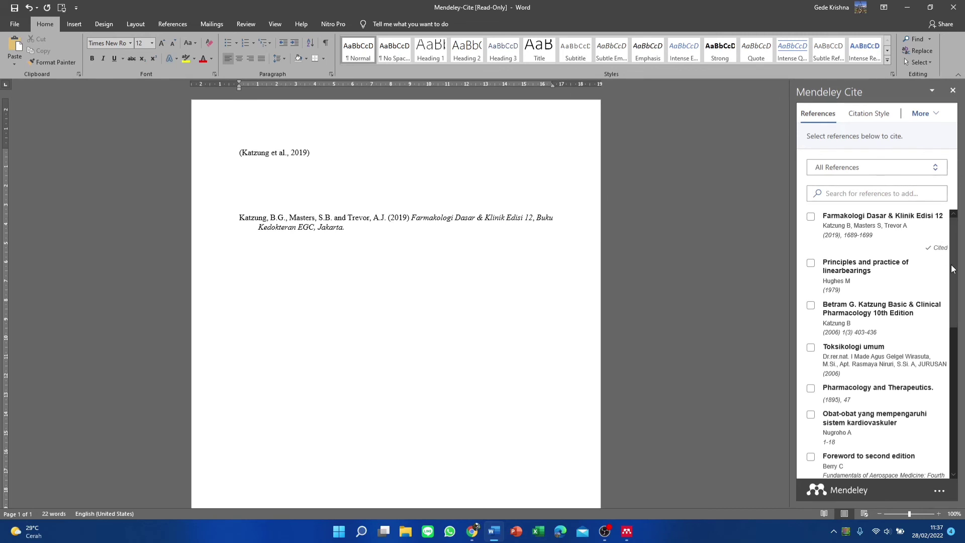
scroll(953, 277, "down", 1)
scroll(954, 277, "down", 7)
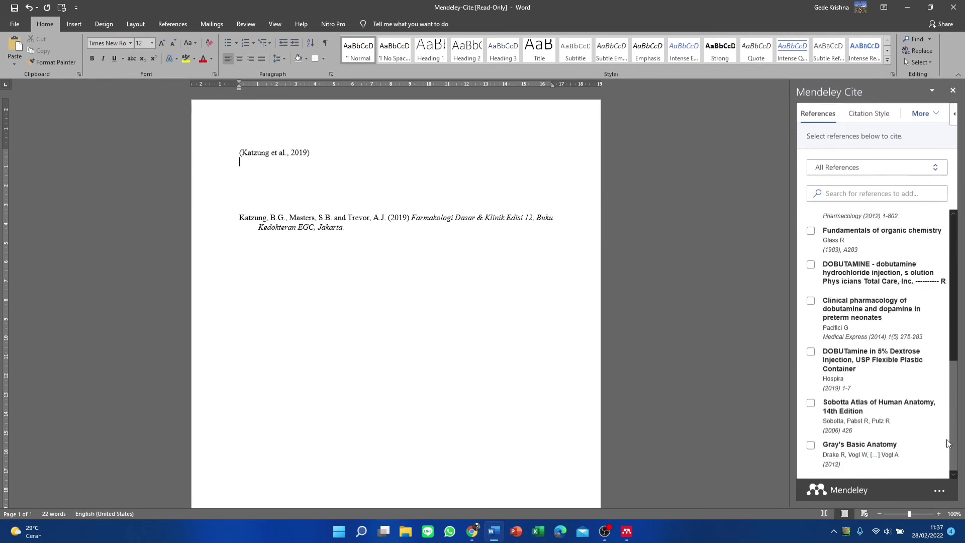
left_click(810, 302)
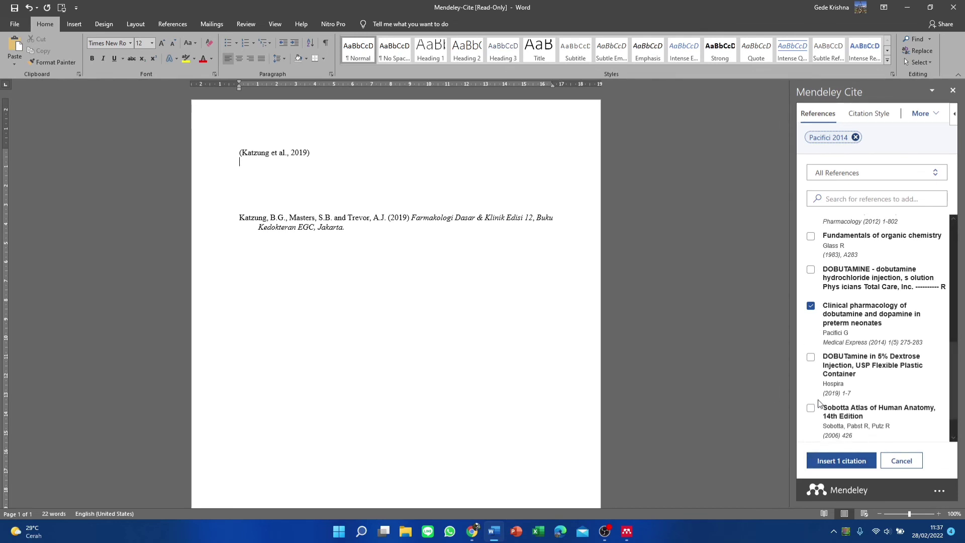
left_click(825, 467)
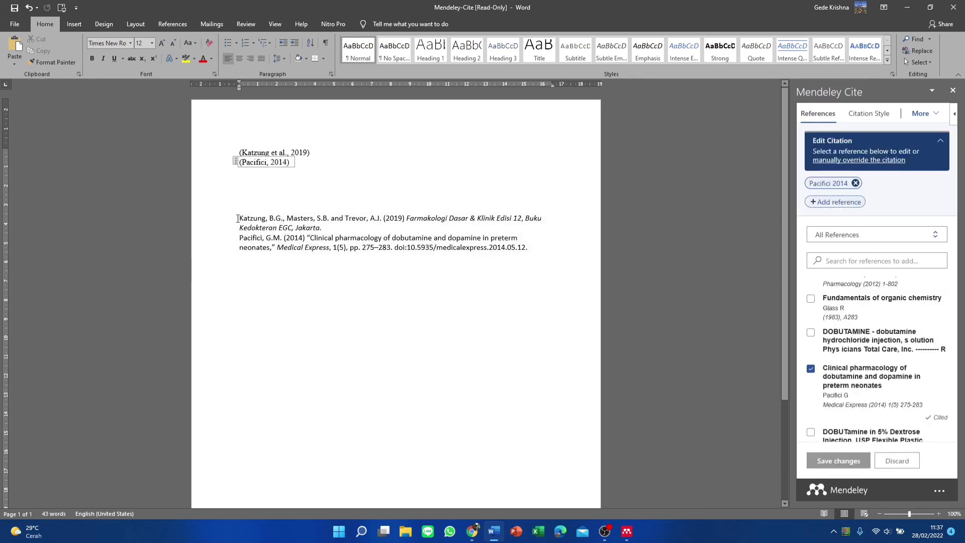
left_click_drag(239, 219, 527, 250)
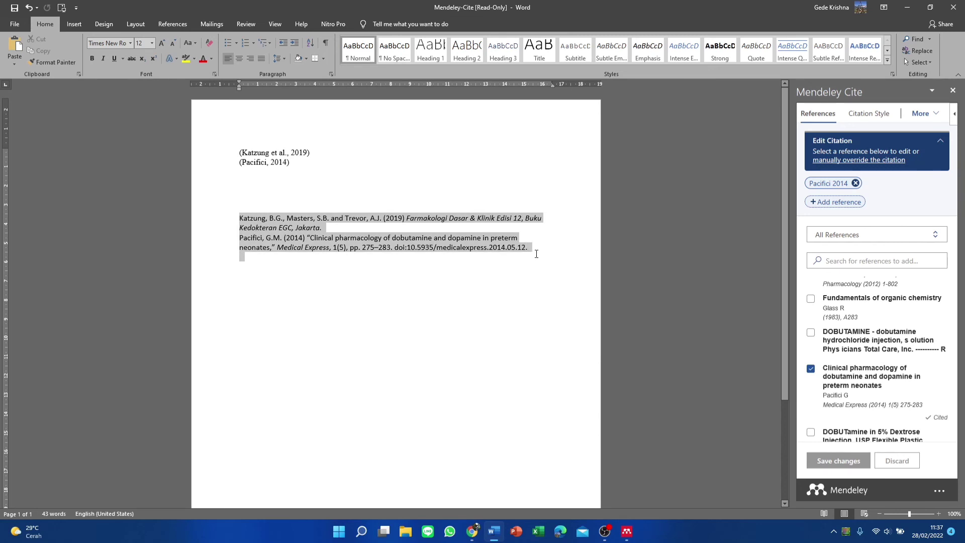
Add an empty paragraph right after the (Pacifici, 2014) citation
left_click(240, 238)
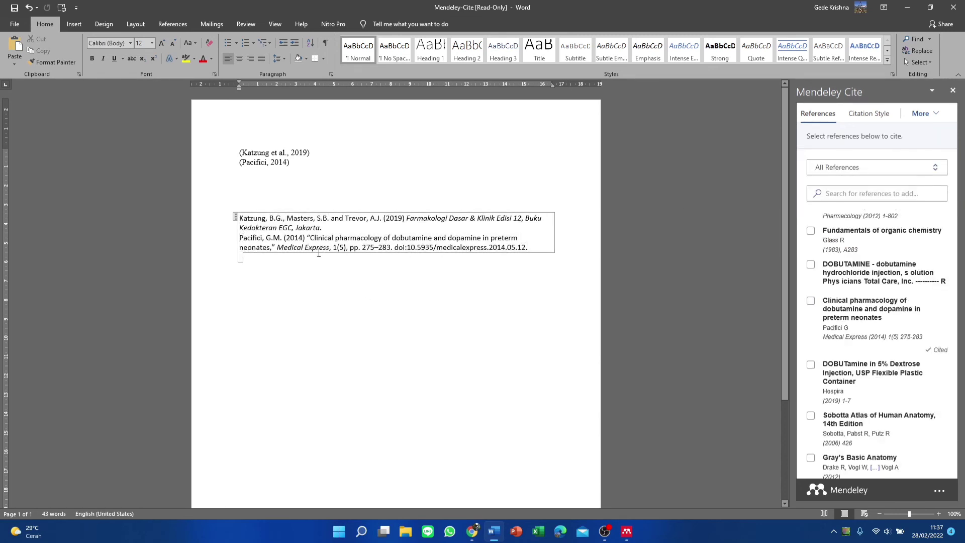
left_click(328, 230)
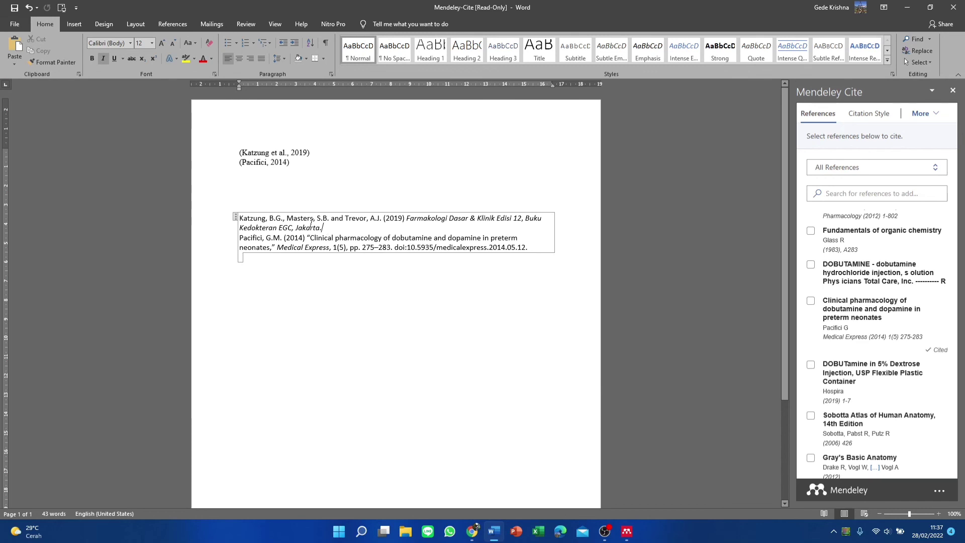
left_click(240, 219)
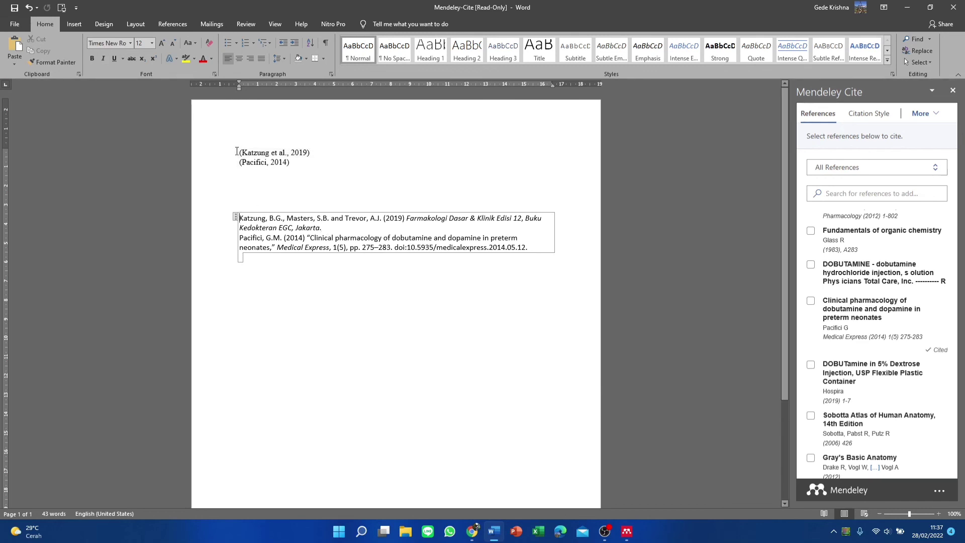
left_click(308, 153)
left_click(300, 165)
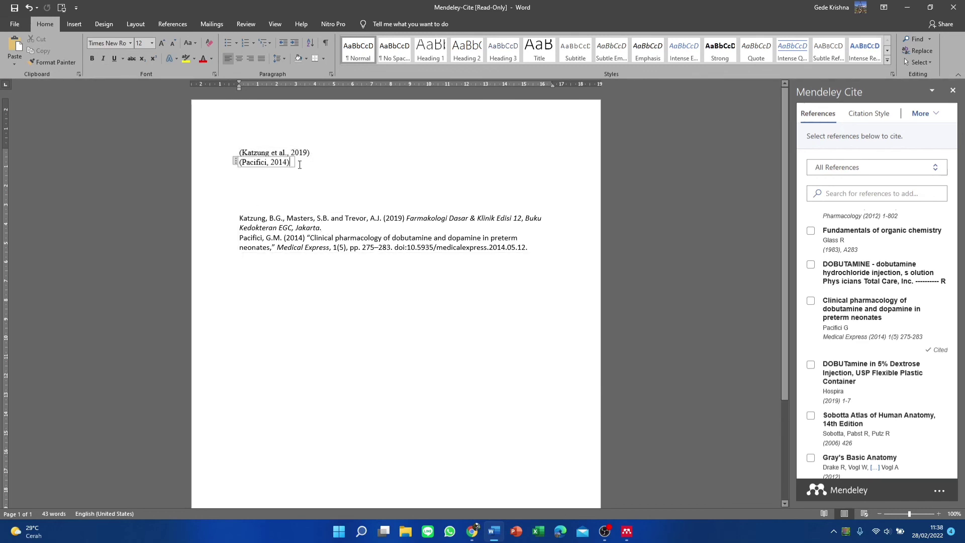
left_click(299, 164)
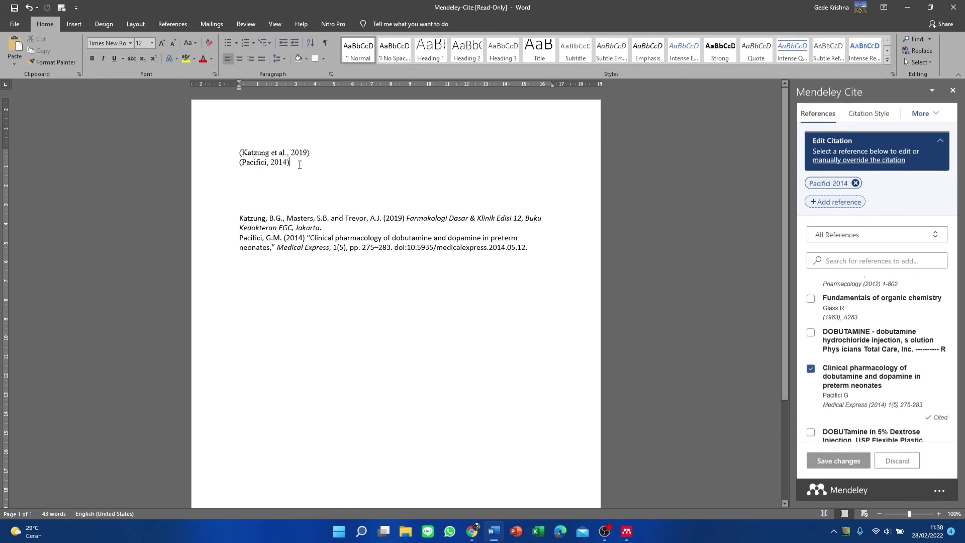
key("Return")
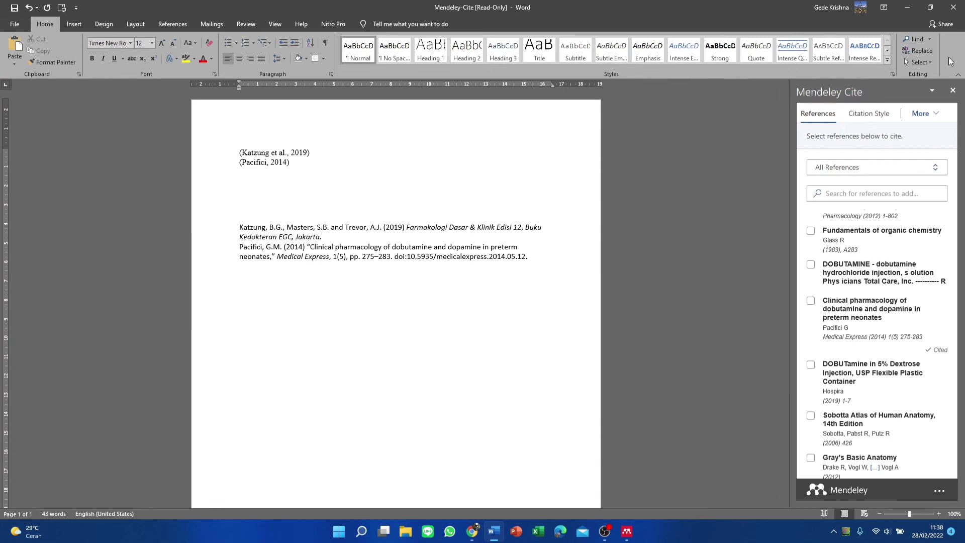
left_click(862, 115)
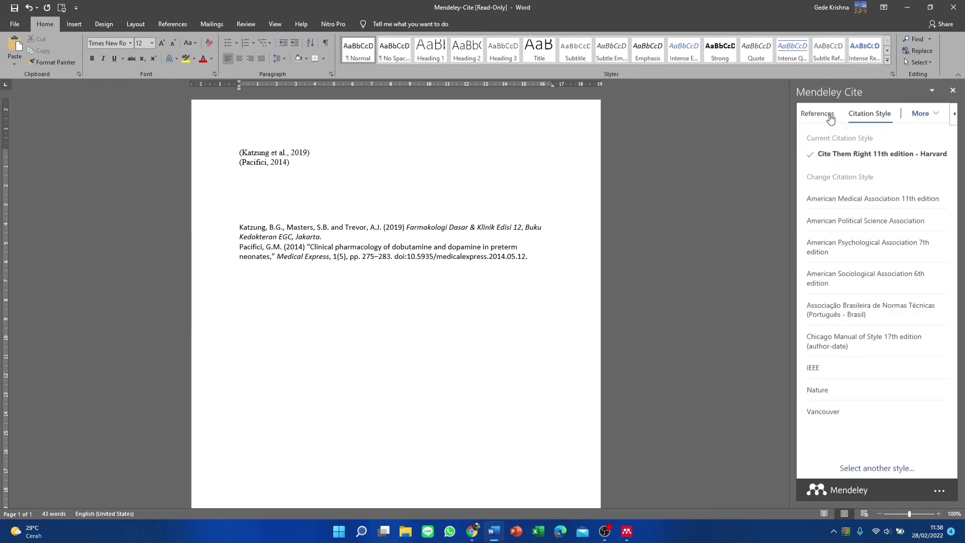
left_click(830, 117)
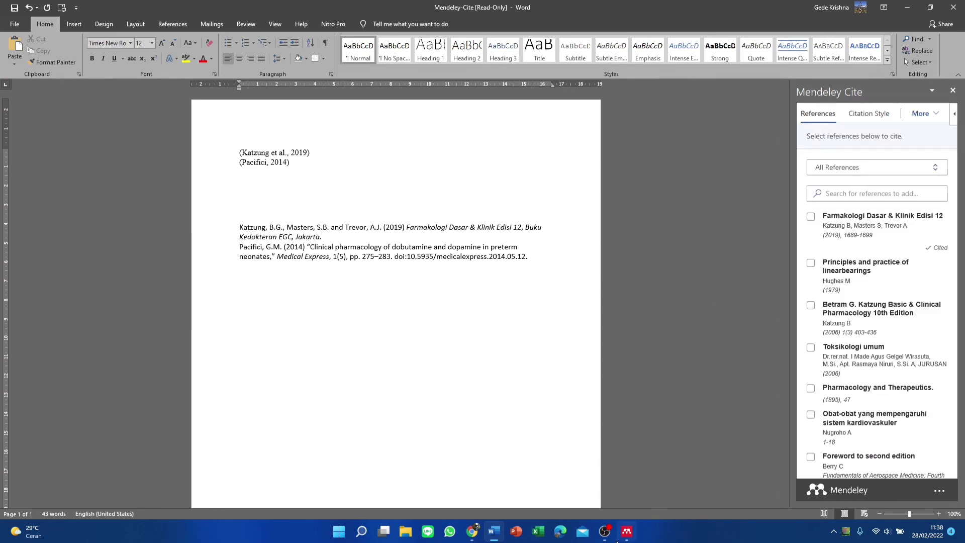
mouse_move(615, 542)
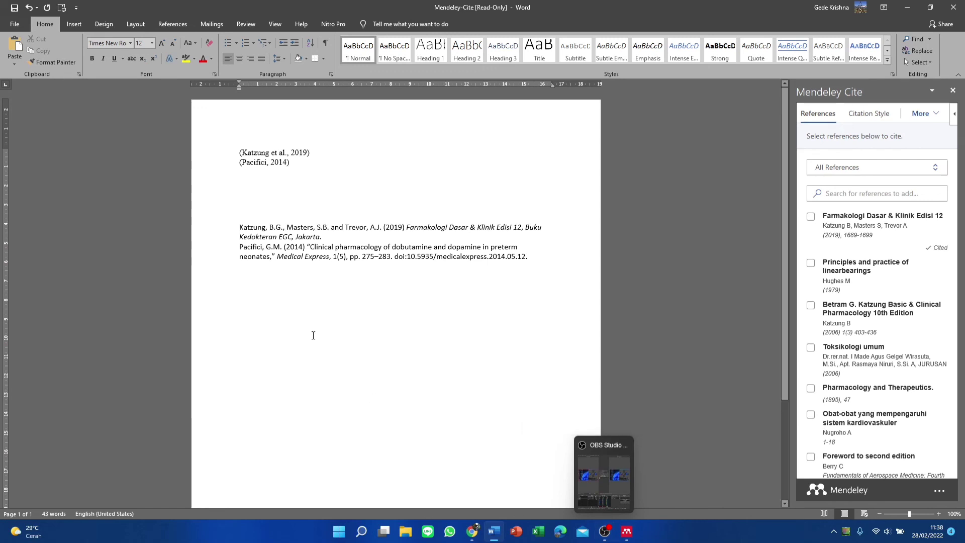
left_click(242, 181)
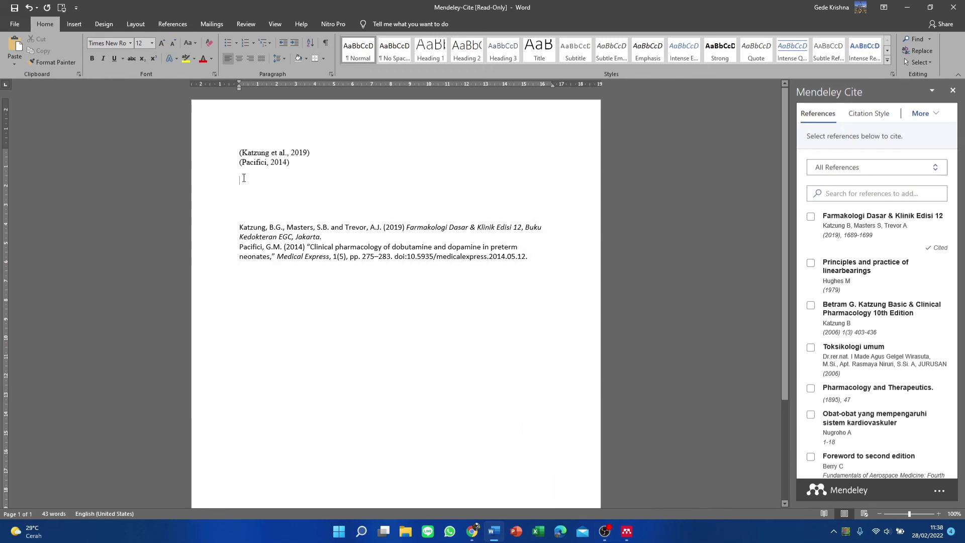
left_click(241, 171)
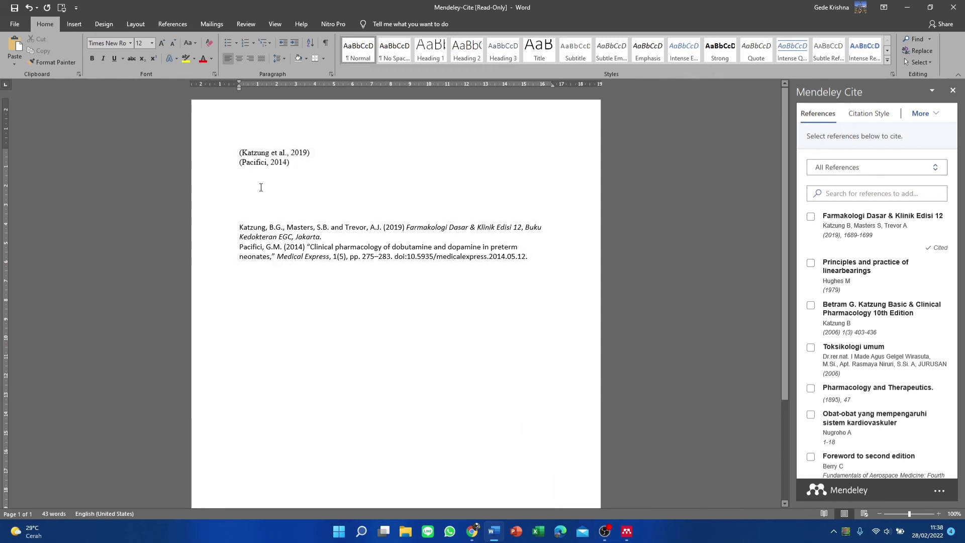